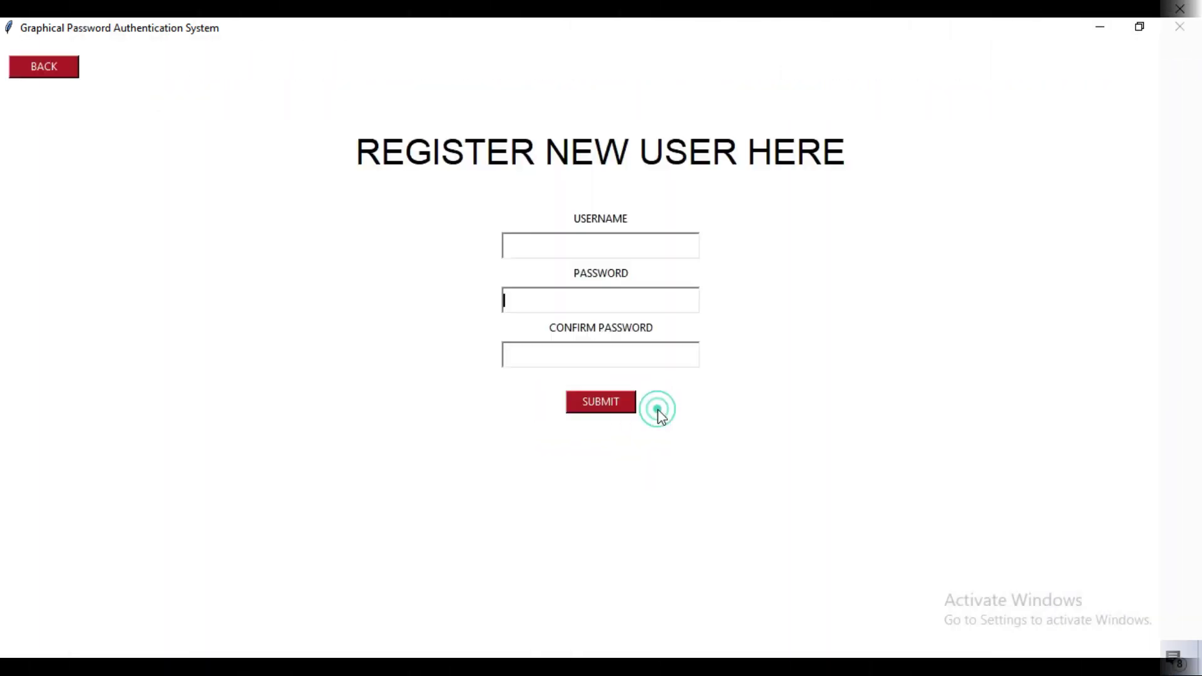
- Enter the new user's username and matching password in the registration form
left_click(602, 240)
type("pfever")
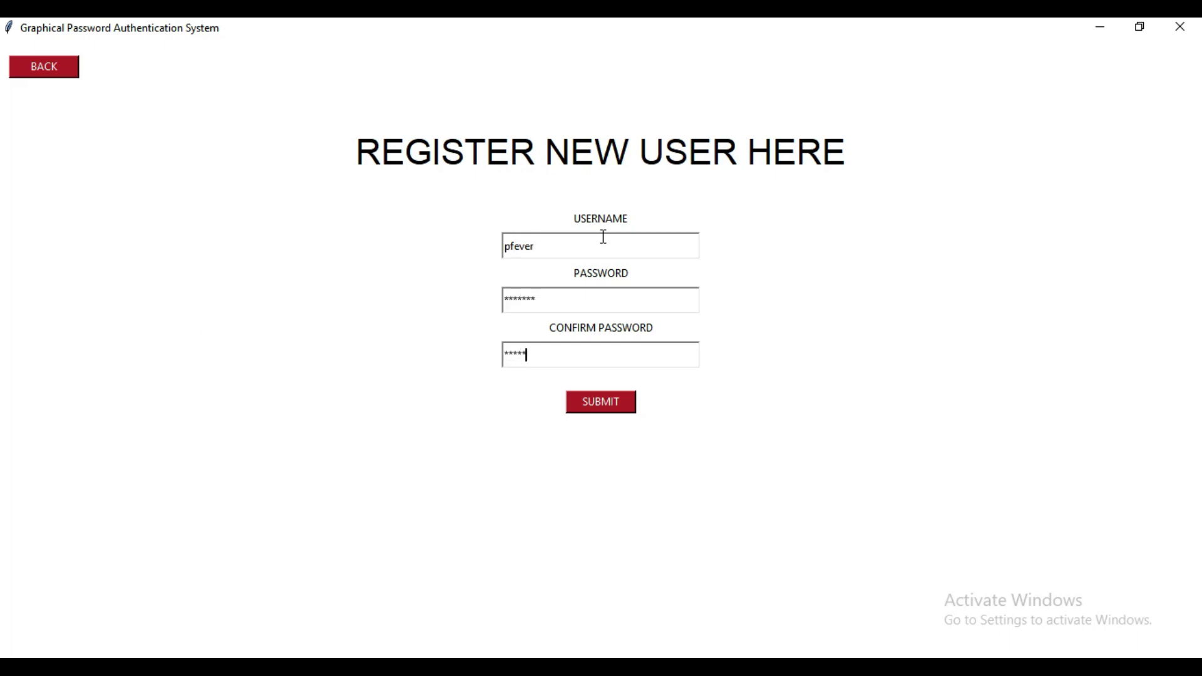
- Submit the account details and pick password points on the dog, leopard and building images
left_click(626, 404)
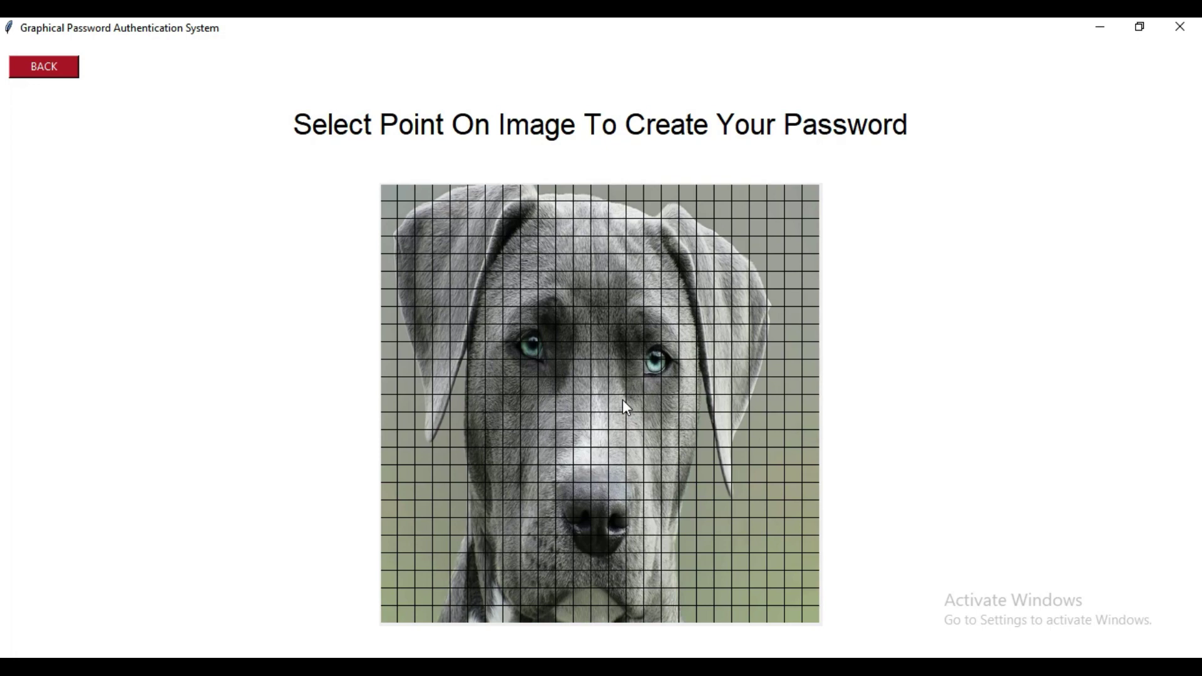
left_click(531, 338)
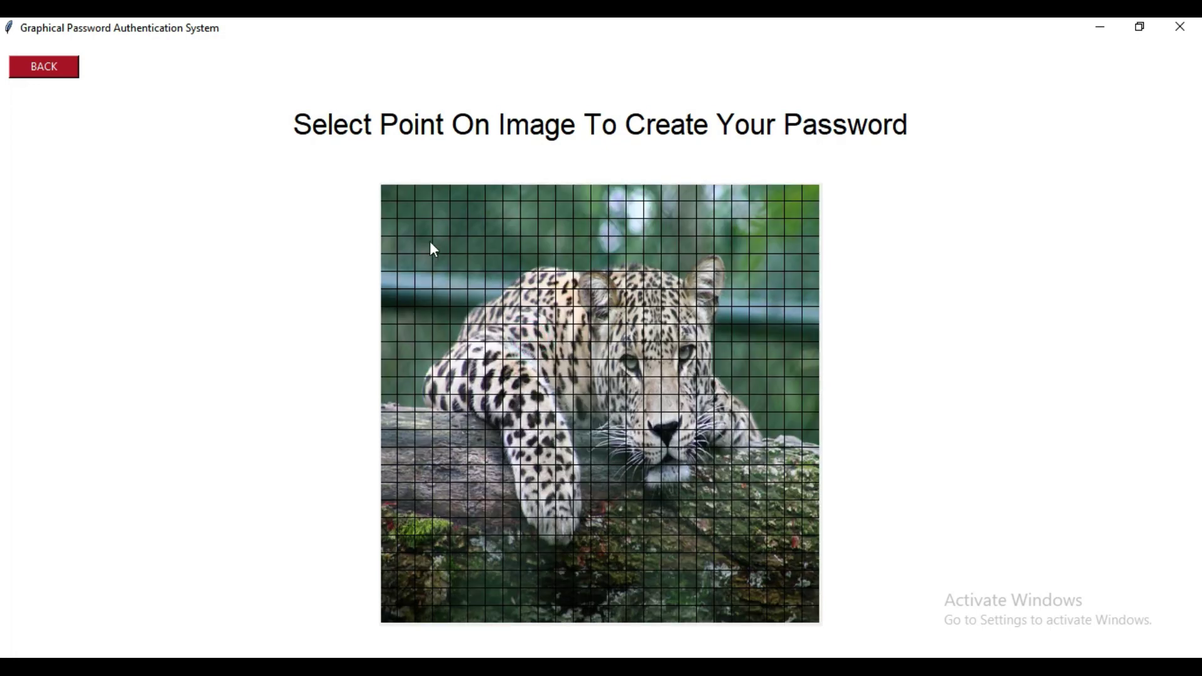
left_click(390, 196)
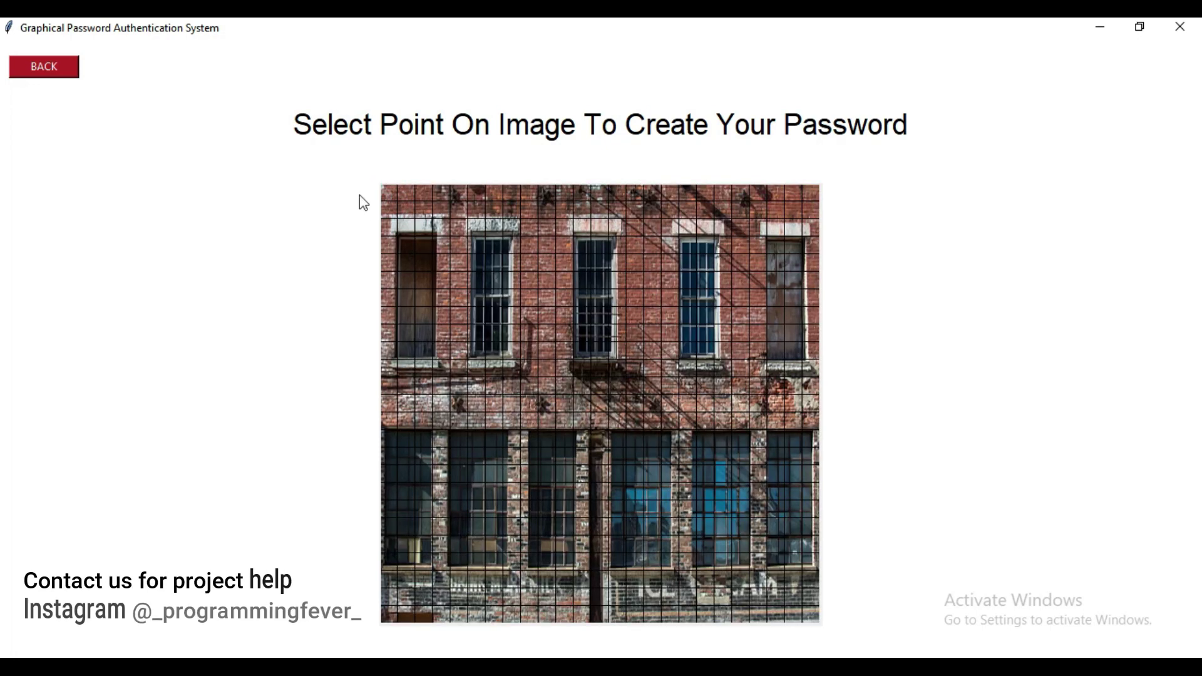
left_click(389, 195)
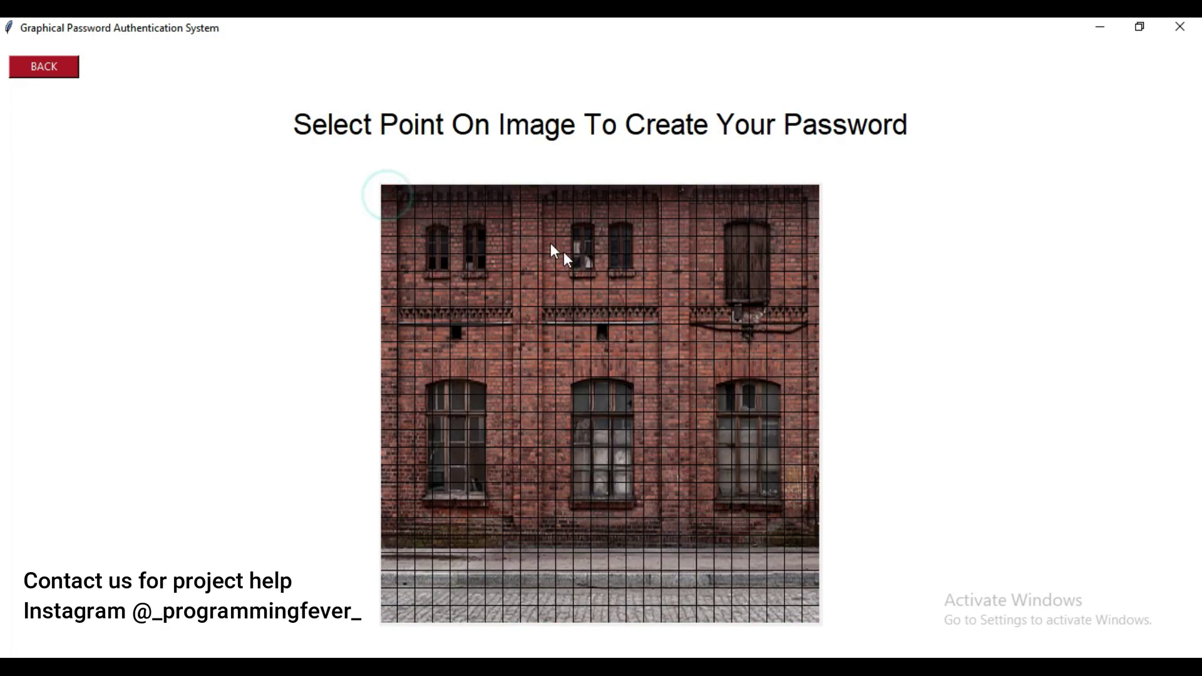
- Pick points on the brick building and panda, confirm the successful registration and start the login
left_click(597, 333)
left_click(625, 365)
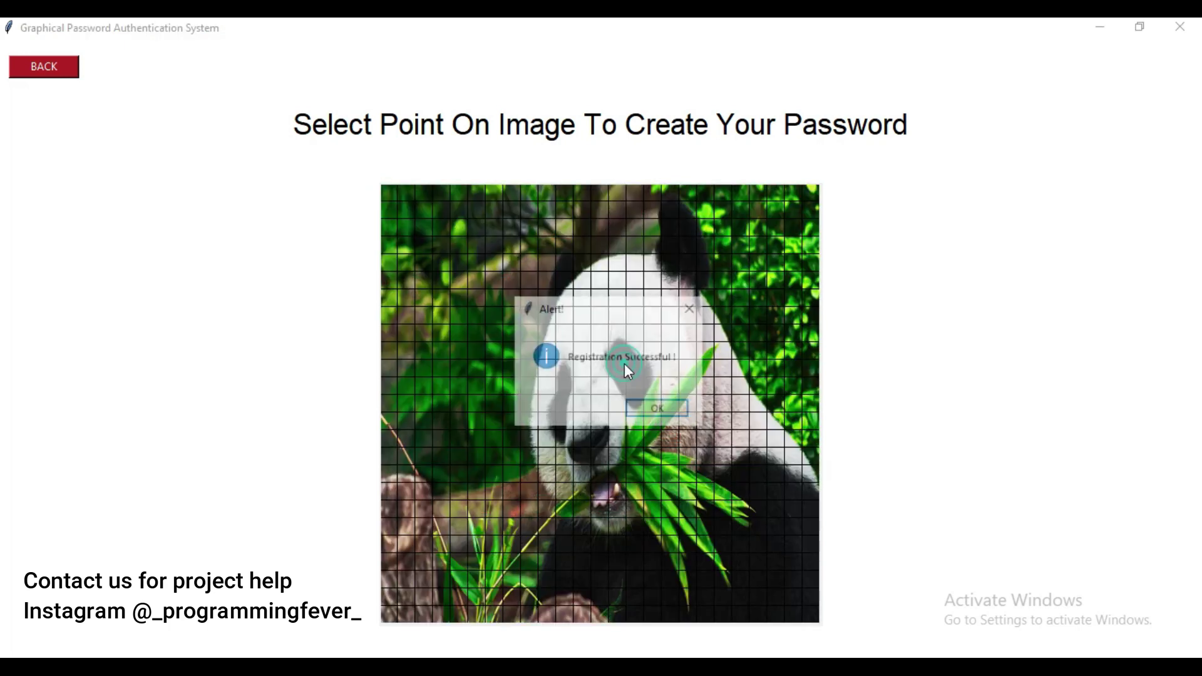
left_click(638, 409)
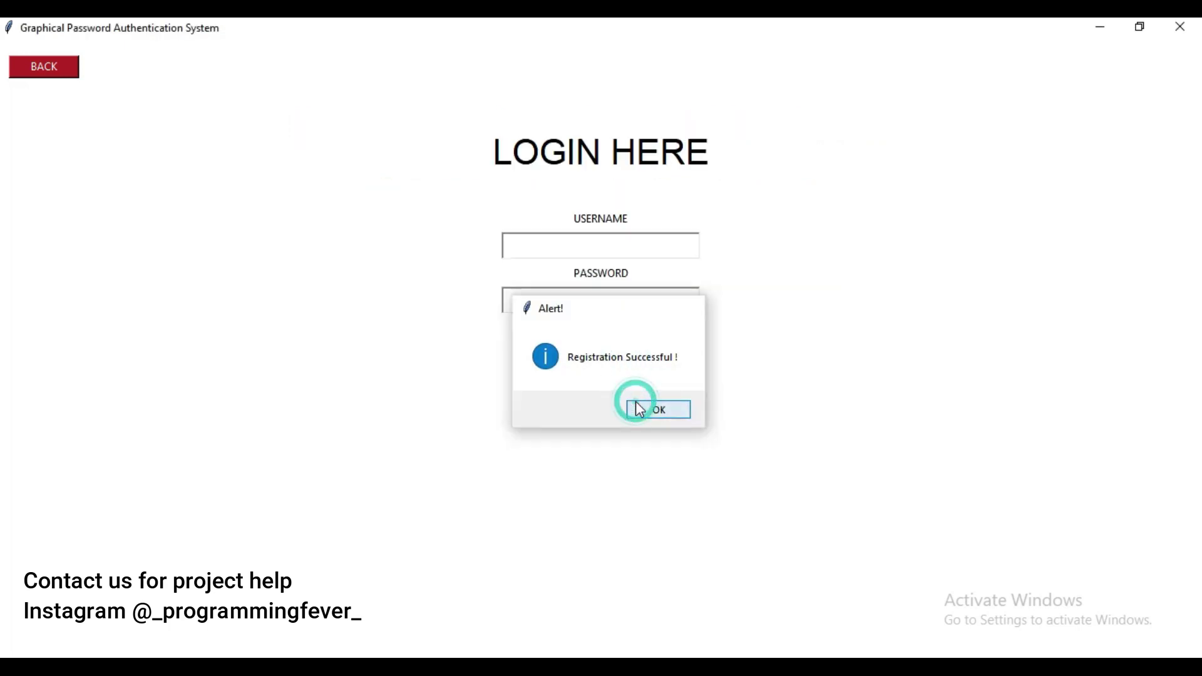
left_click(605, 241)
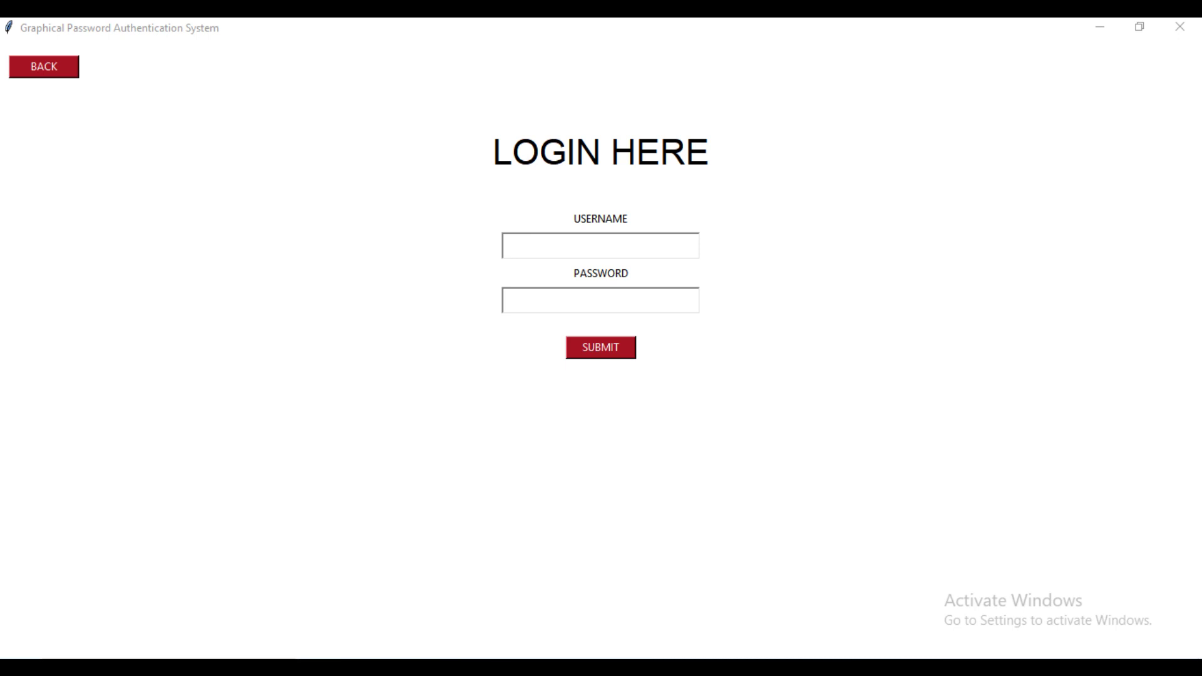
- Enter the registered username and password and submit the login
left_click(606, 240)
type("pfever")
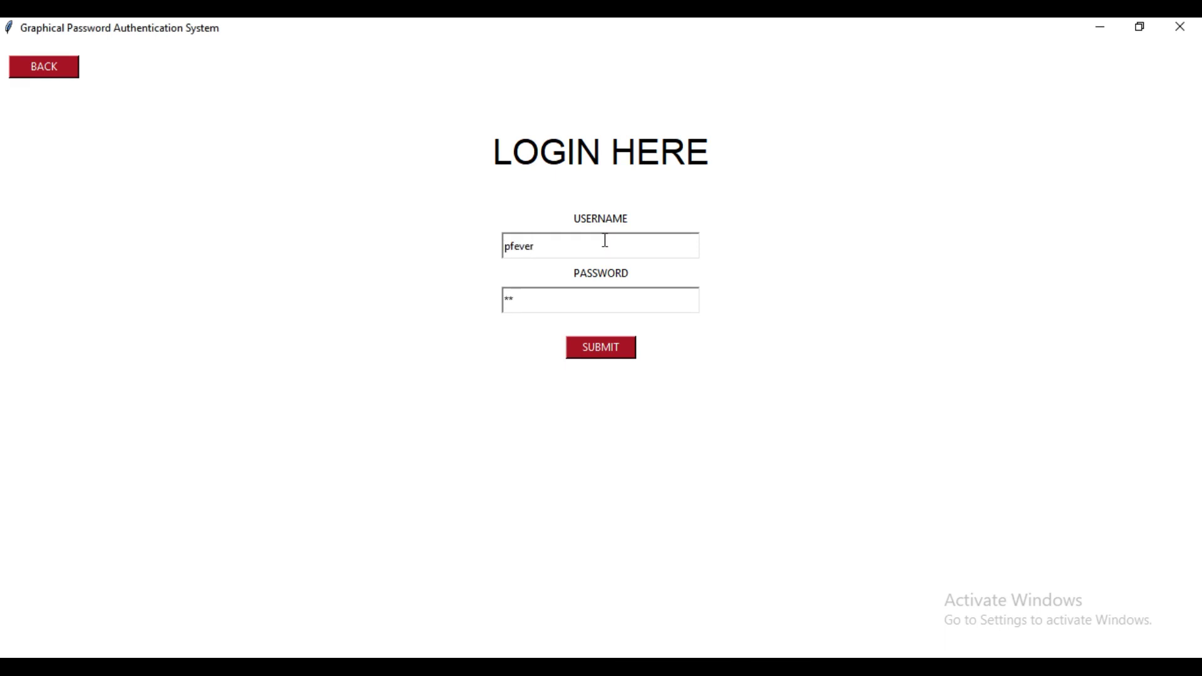
left_click(629, 347)
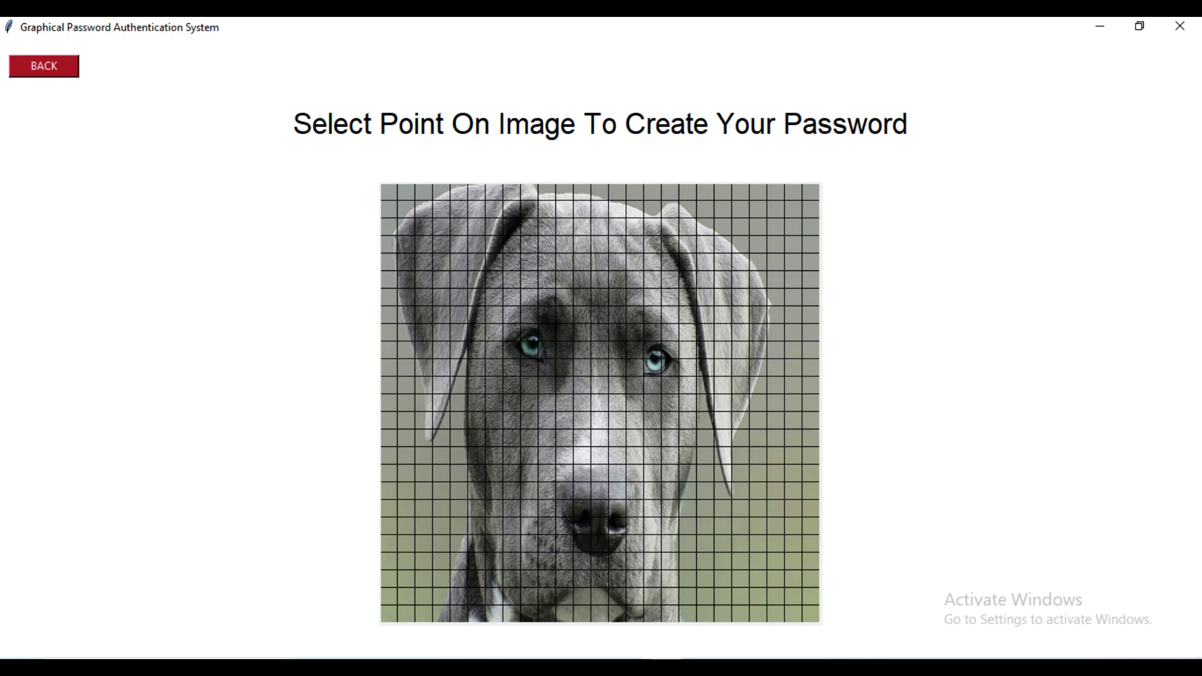
- Retry points on the dog image through two wrong-point alerts until the dog's eye is accepted
left_click(533, 356)
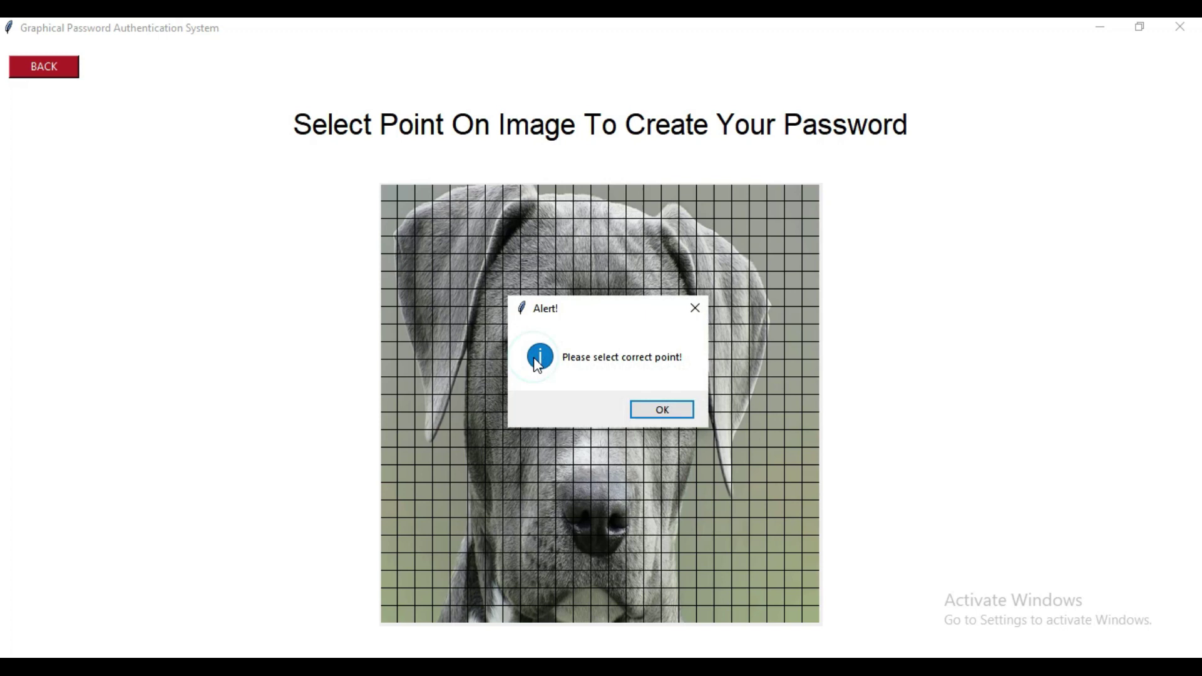
left_click(666, 408)
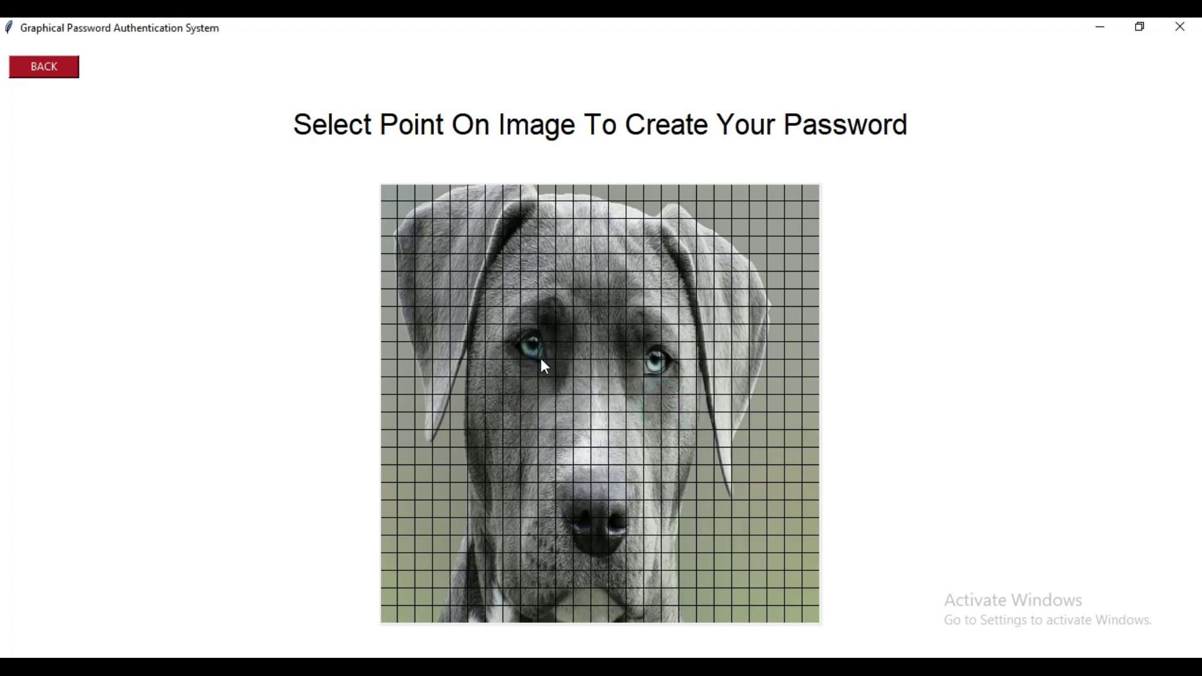
left_click(531, 345)
left_click(662, 408)
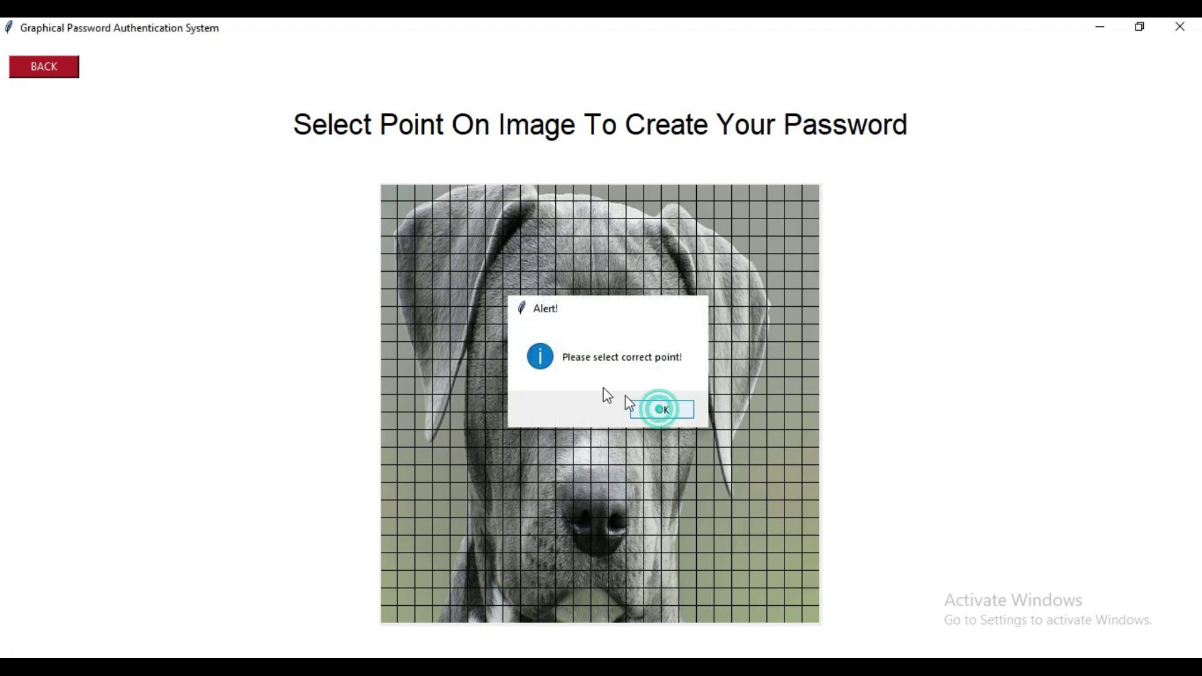
left_click(528, 341)
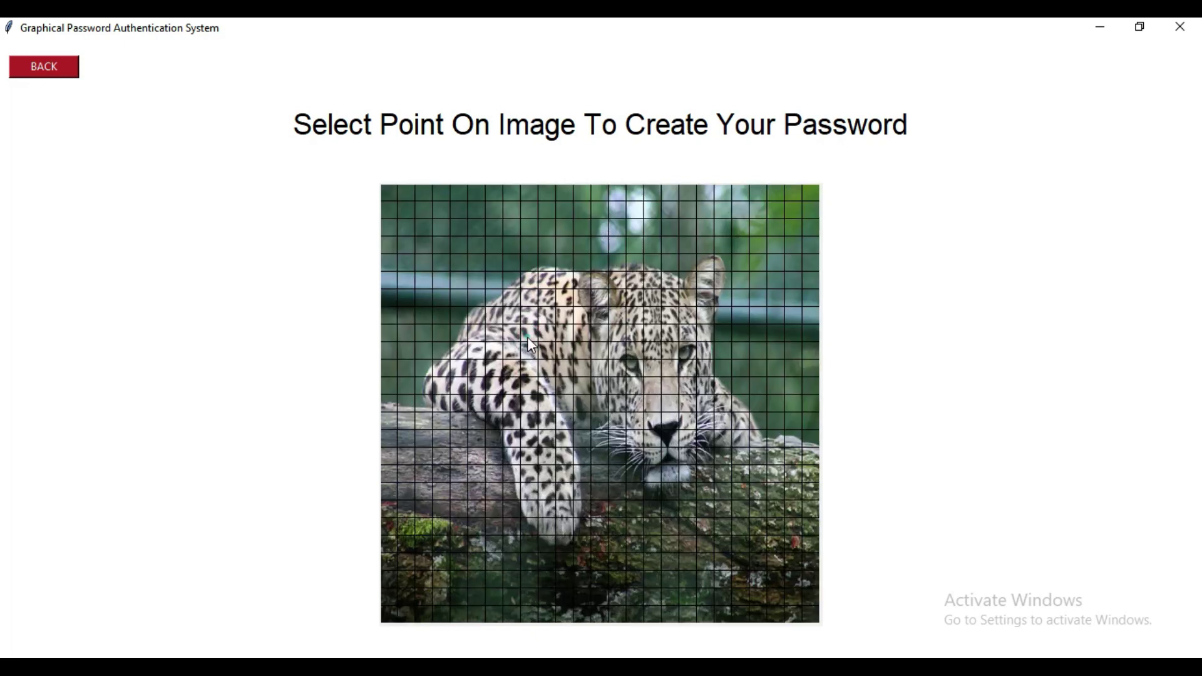
- Select the registered points on the leopard, both buildings and the panda, confirming Login Successful to reach the dashboard
left_click(497, 274)
left_click(636, 404)
left_click(390, 195)
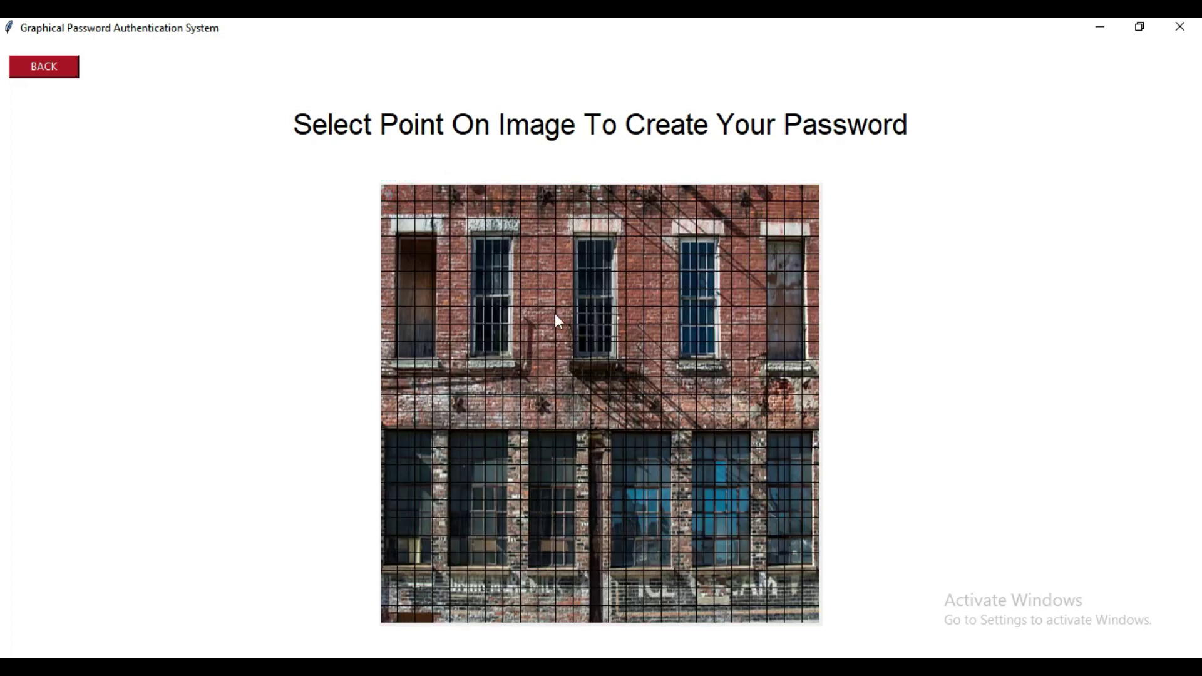
left_click(391, 190)
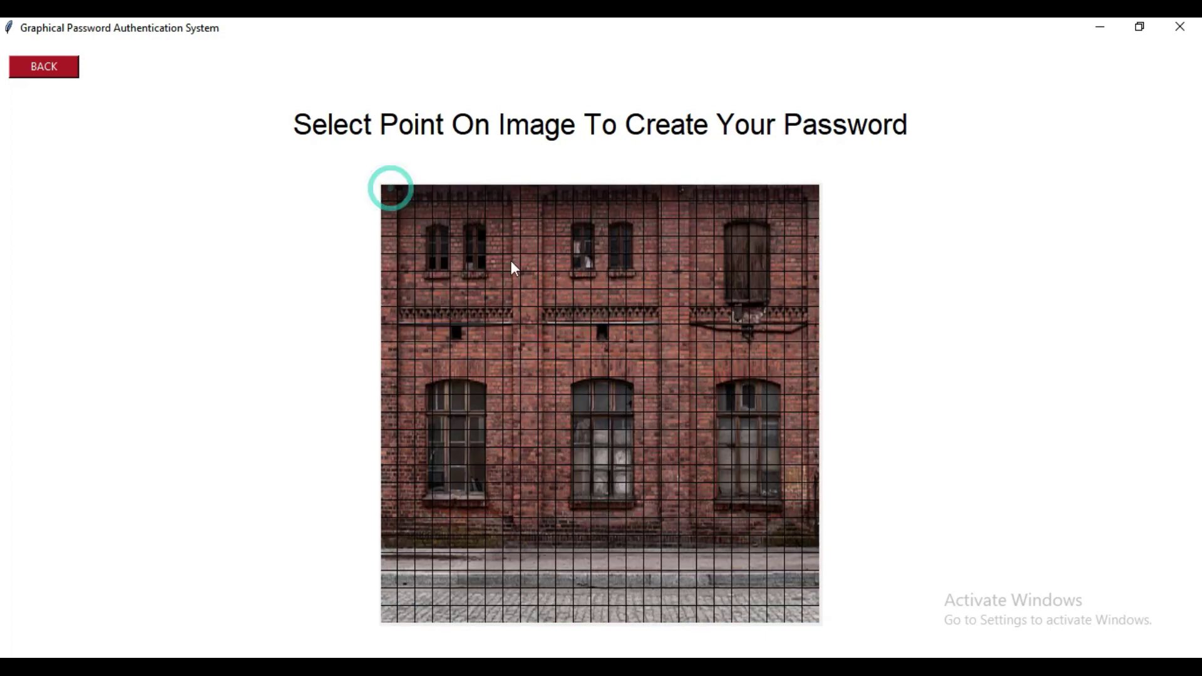
left_click(602, 332)
left_click(614, 362)
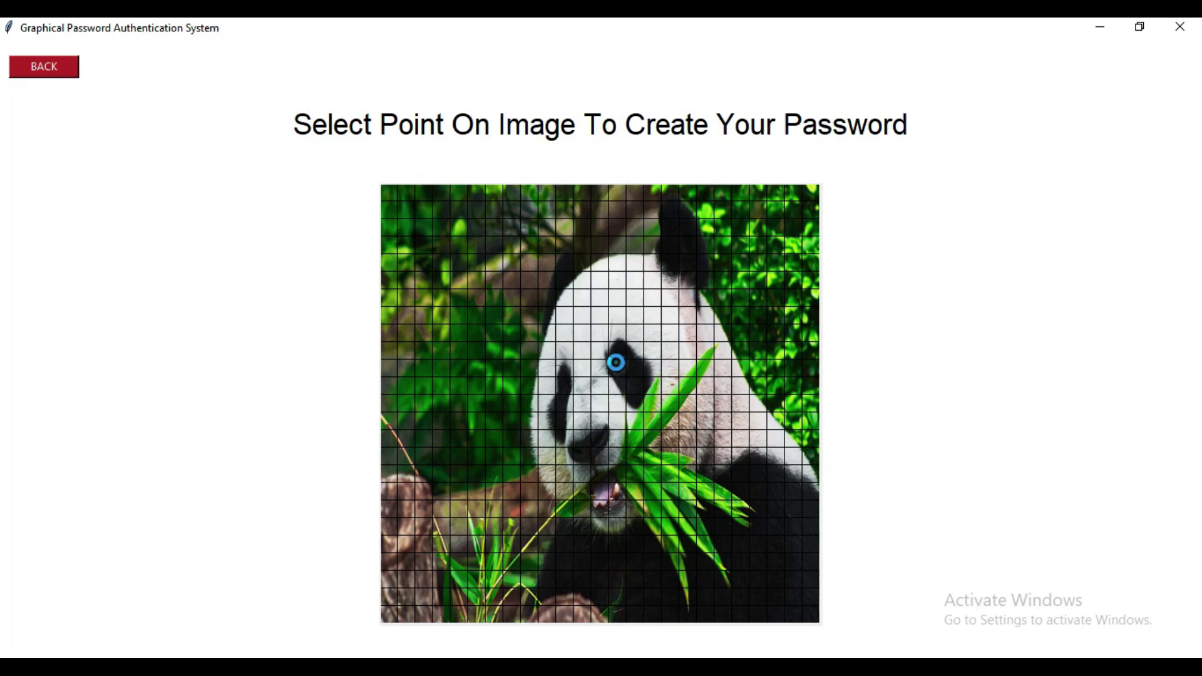
left_click(636, 408)
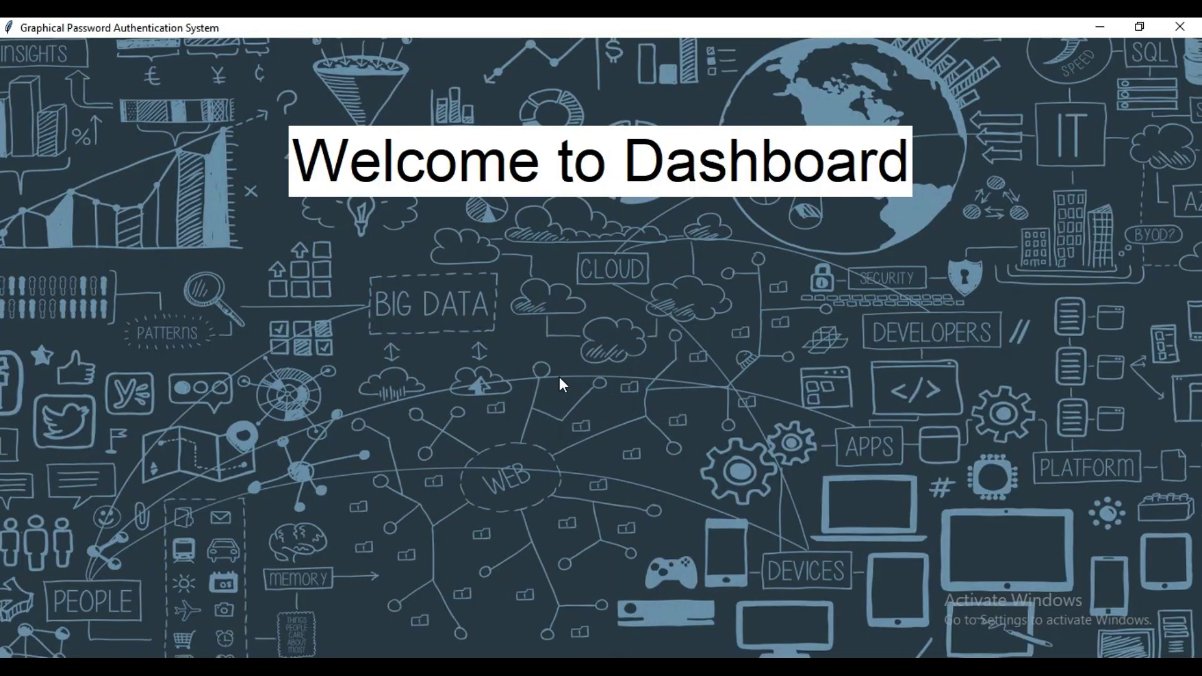
scroll(404, 282, "down", 7)
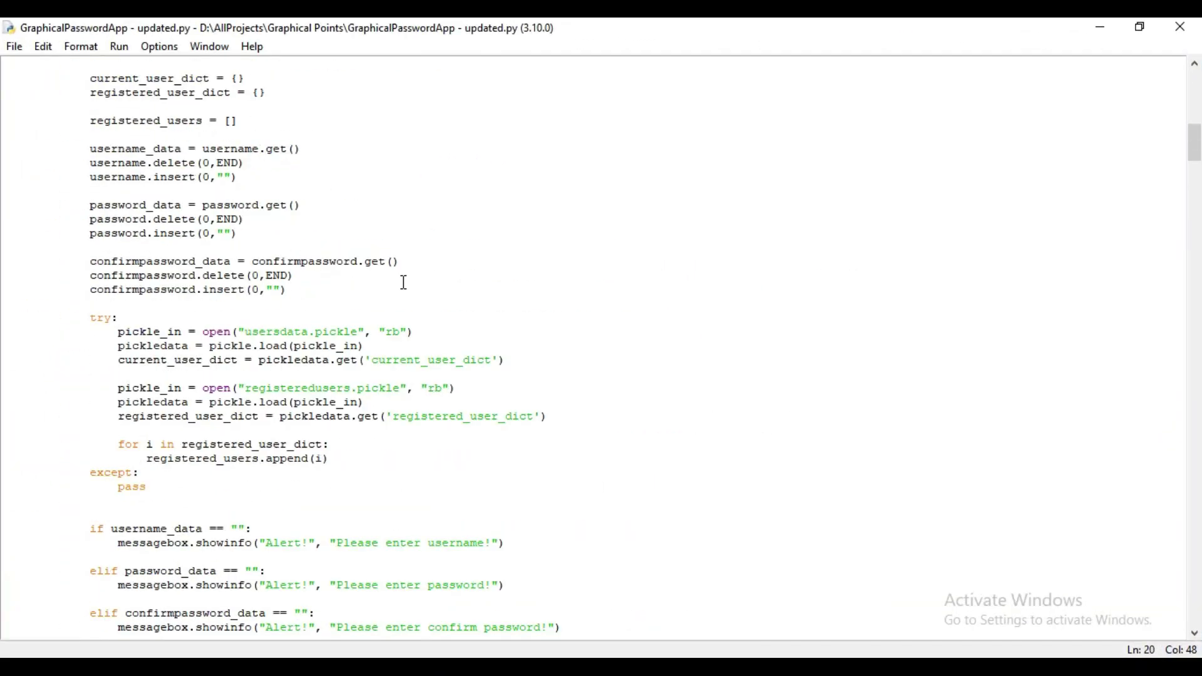
scroll(403, 281, "down", 10)
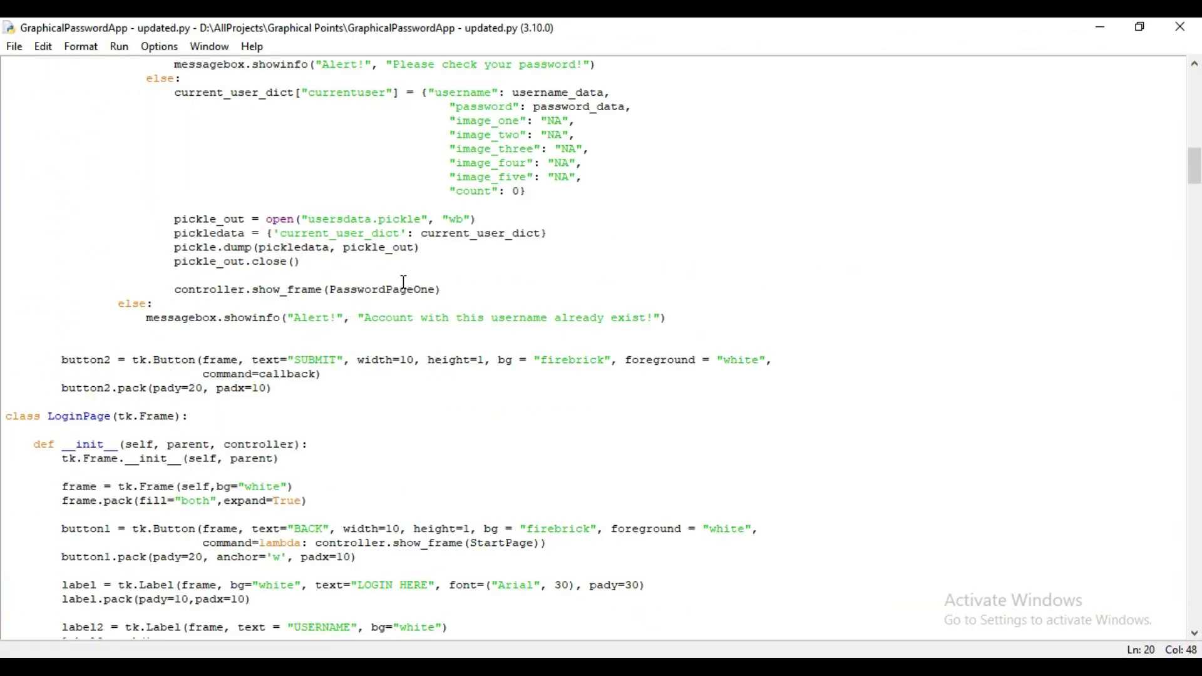
- Review the app's source in IDLE, marking the LoginPage constructor definition
left_click(646, 447)
scroll(566, 475, "down", 5)
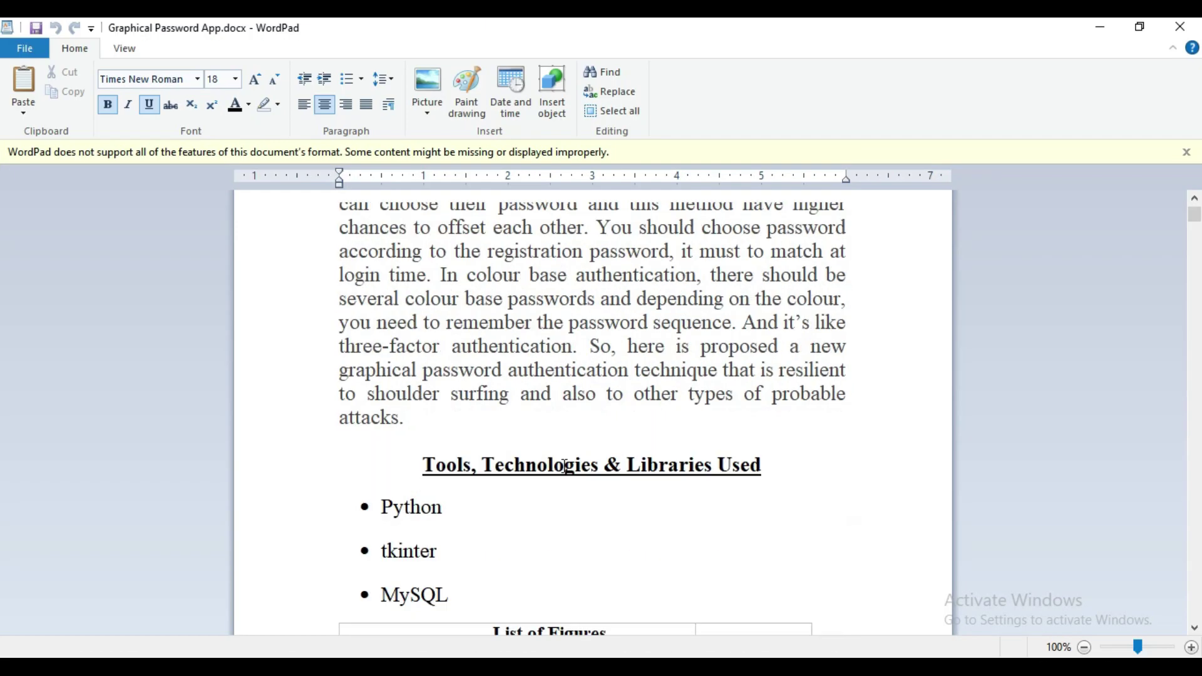
scroll(564, 466, "down", 5)
scroll(560, 461, "down", 5)
scroll(558, 458, "down", 5)
scroll(602, 451, "down", 5)
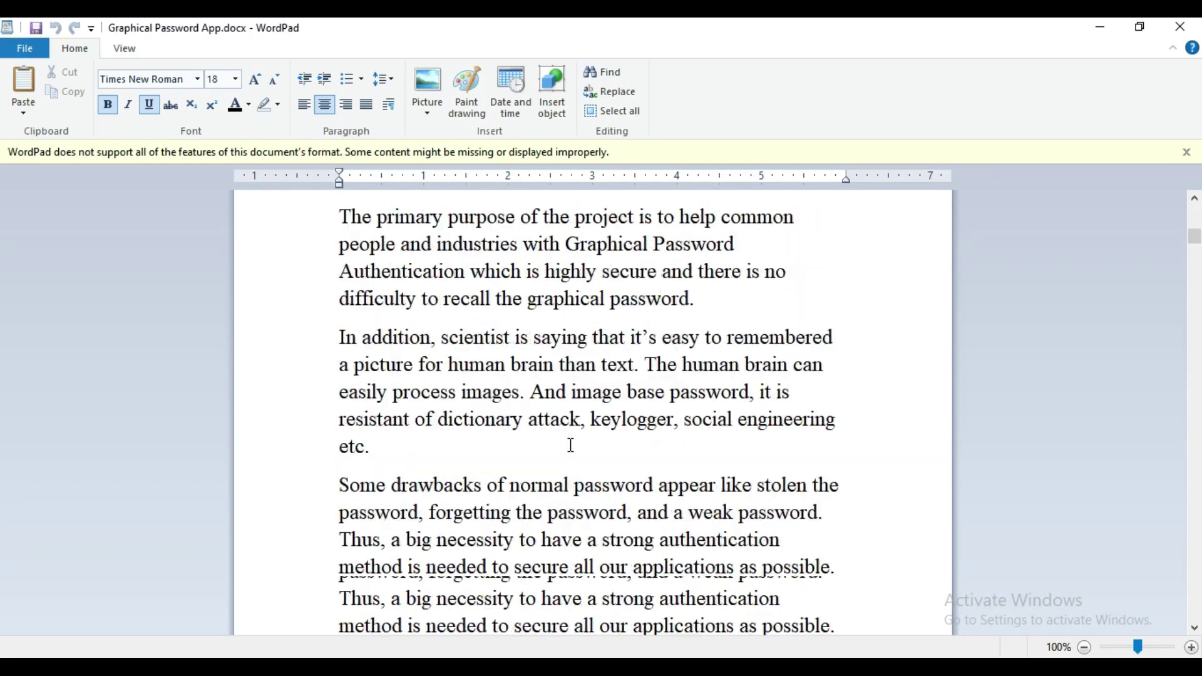
scroll(1029, 338, "down", 5)
scroll(1130, 311, "down", 5)
scroll(1131, 312, "down", 5)
scroll(5, 243, "down", 5)
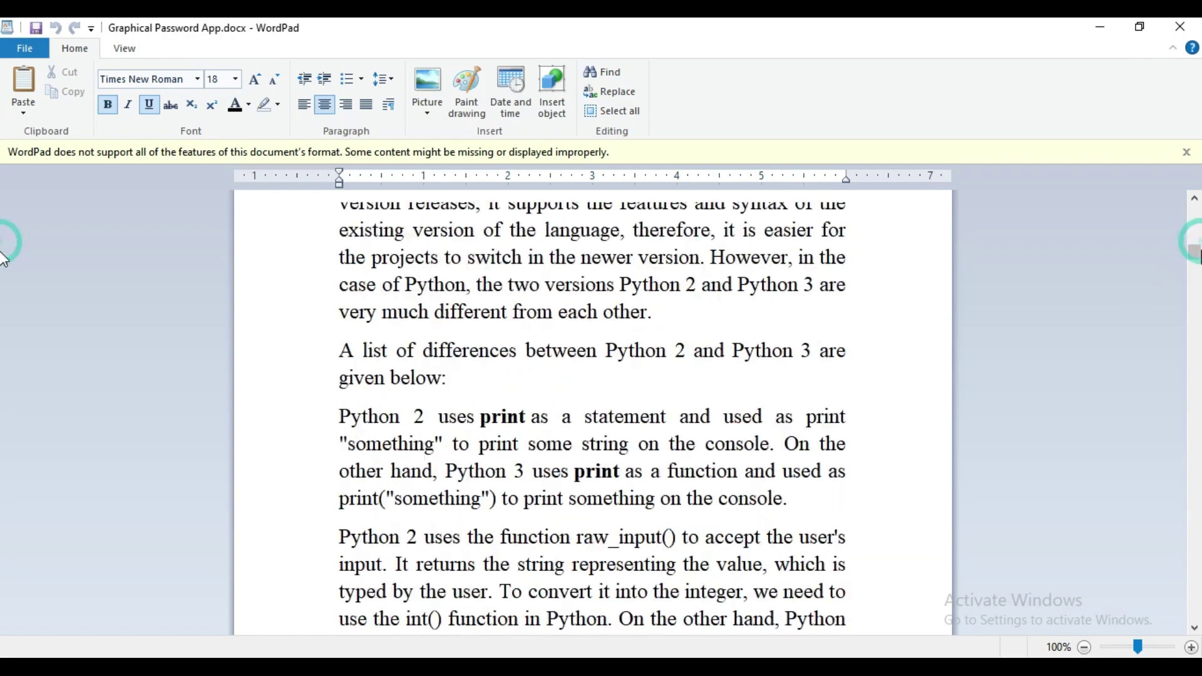
scroll(1194, 309, "down", 5)
scroll(1189, 354, "down", 5)
scroll(1182, 406, "down", 5)
scroll(1183, 407, "down", 5)
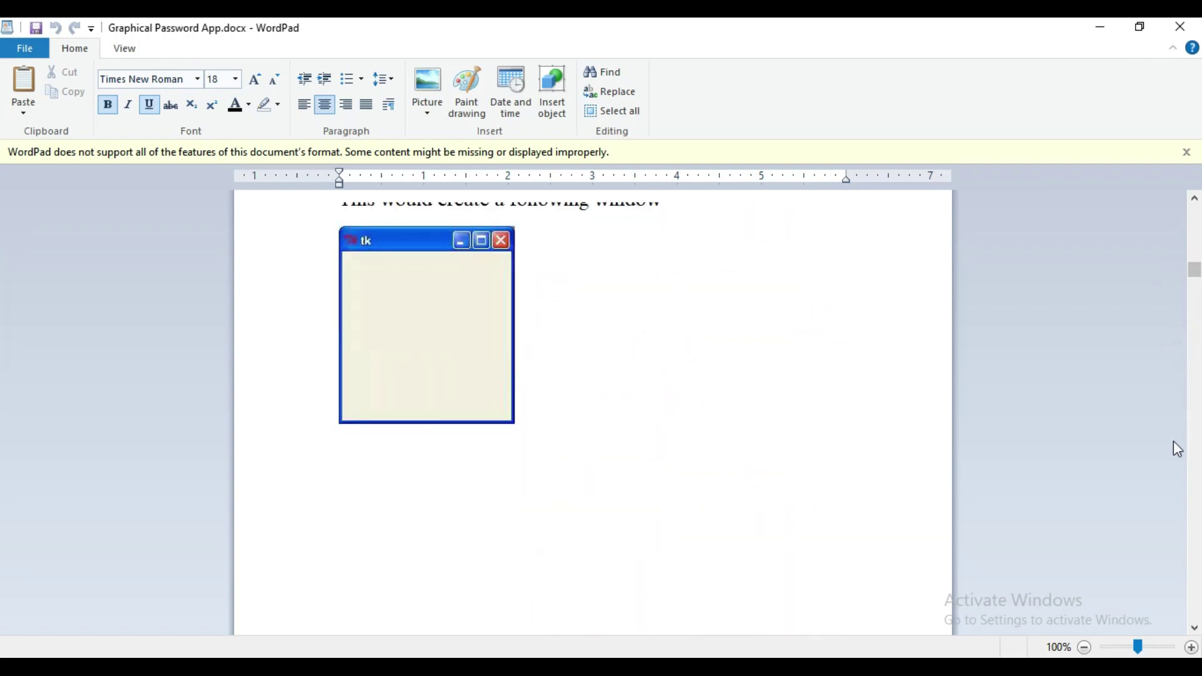
mouse_move(1194, 272)
left_mouse_down()
mouse_move(1192, 370)
mouse_move(1149, 489)
mouse_move(1193, 523)
mouse_move(1192, 554)
left_mouse_up()
scroll(846, 393, "down", 3)
scroll(1124, 430, "down", 3)
scroll(874, 376, "down", 1)
scroll(874, 360, "down", 3)
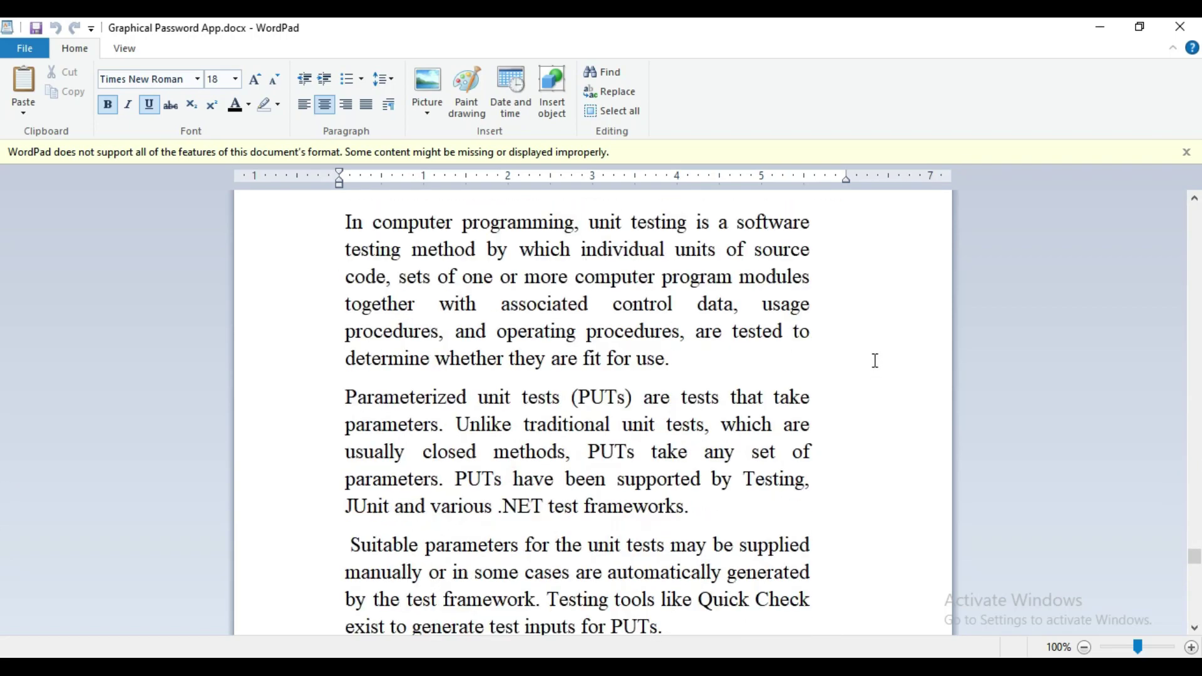
scroll(872, 354, "down", 3)
scroll(872, 353, "down", 5)
scroll(871, 352, "down", 5)
scroll(870, 352, "down", 5)
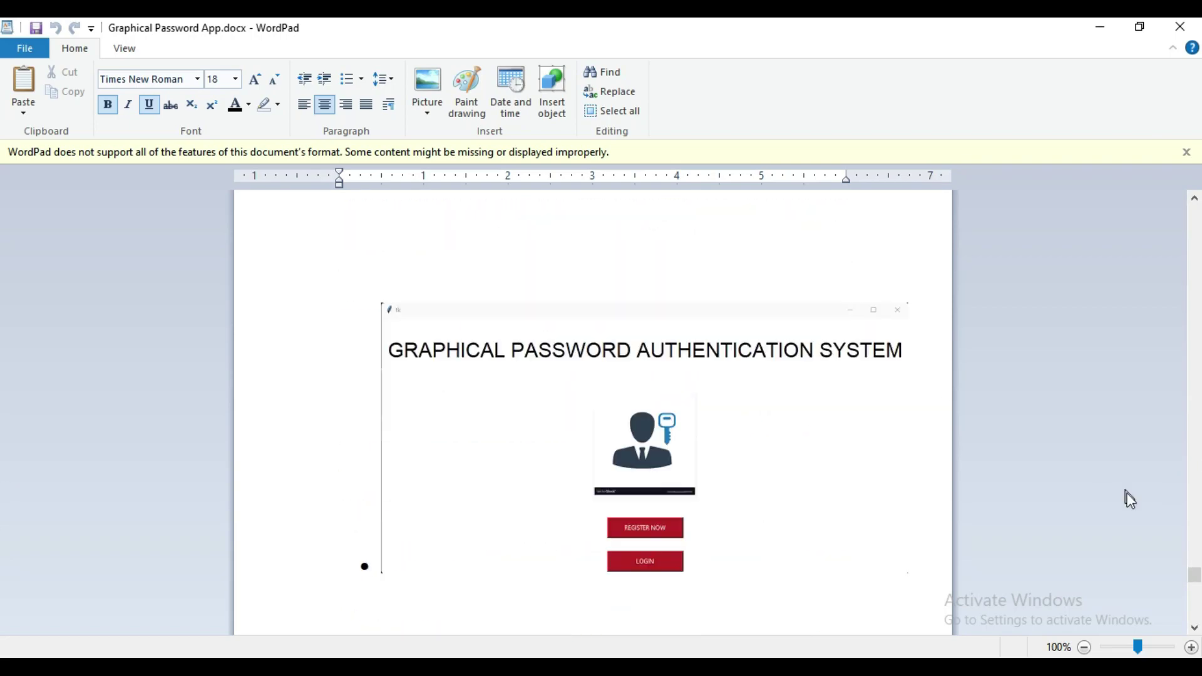
scroll(1130, 499, "down", 5)
scroll(900, 360, "down", 3)
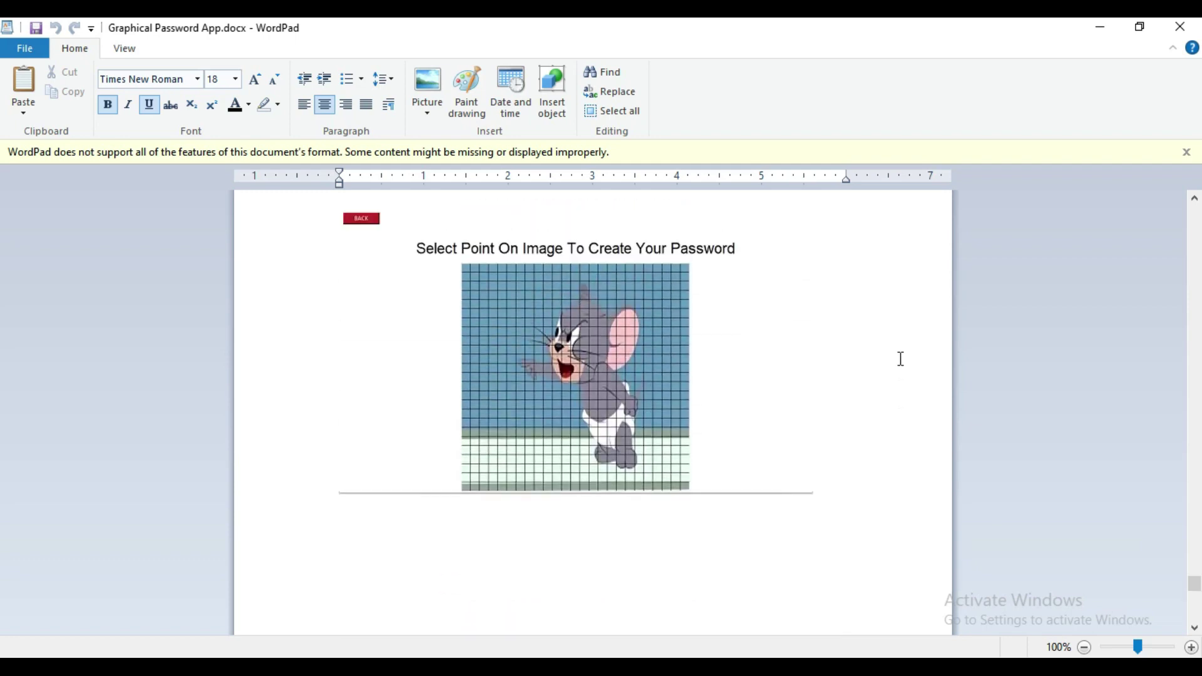
scroll(900, 356, "up", 4)
scroll(900, 349, "up", 4)
scroll(899, 348, "up", 3)
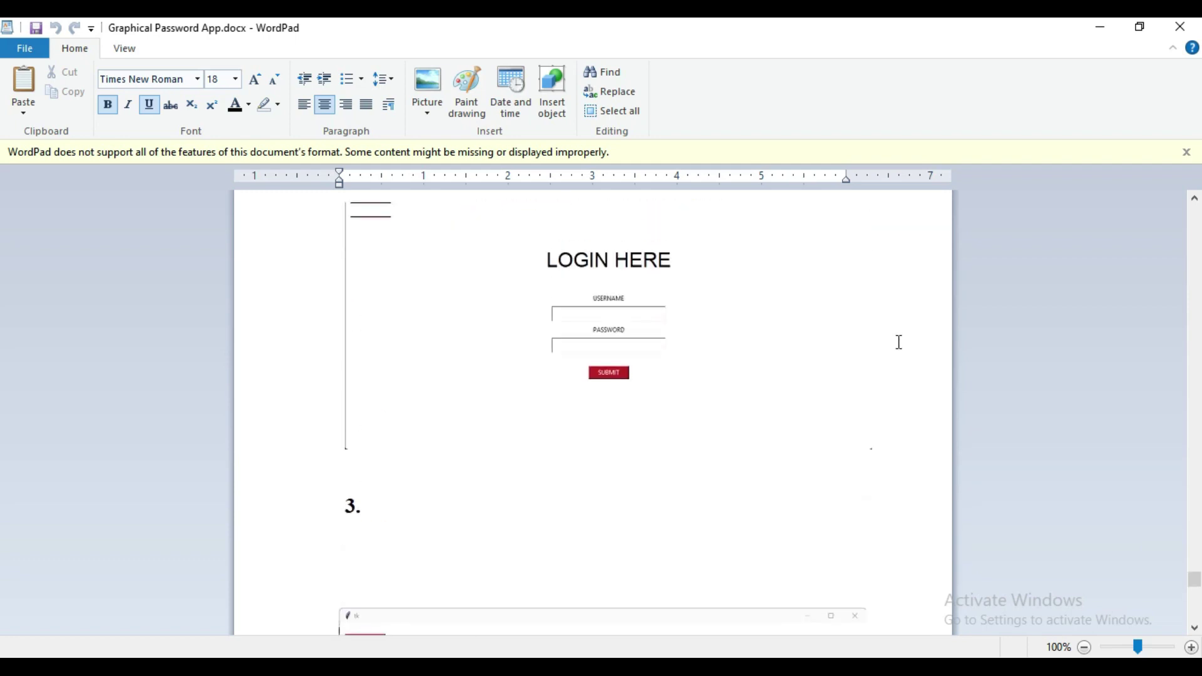
scroll(897, 341, "up", 4)
scroll(930, 362, "up", 4)
scroll(958, 375, "up", 4)
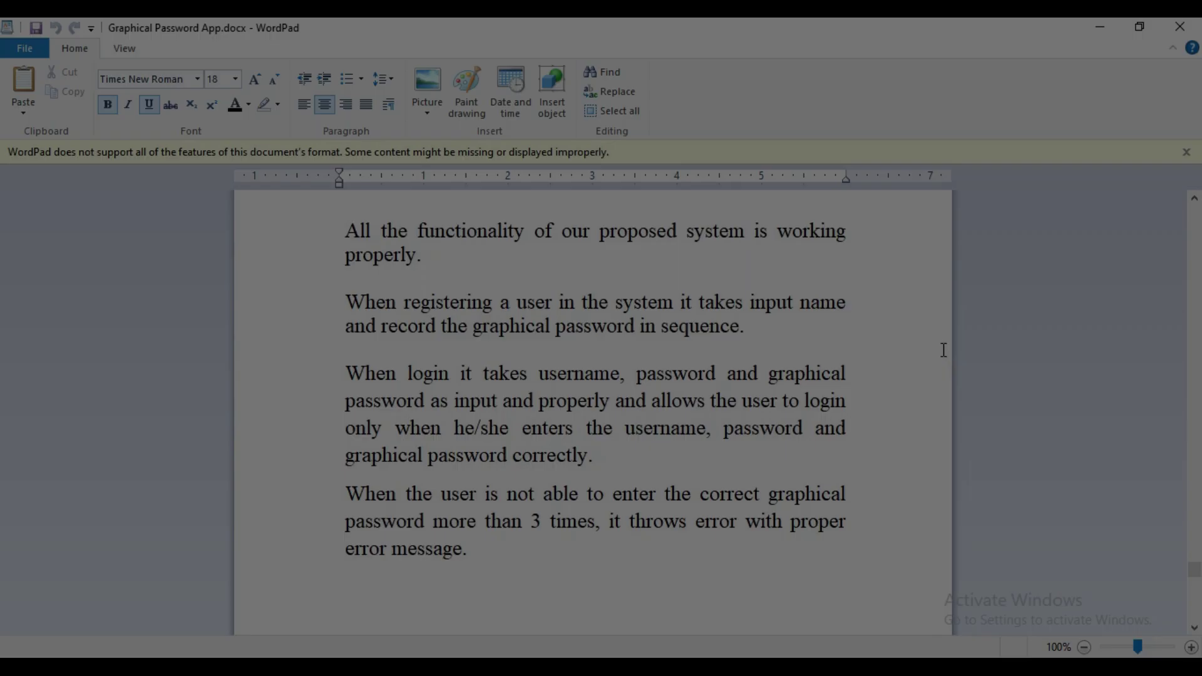